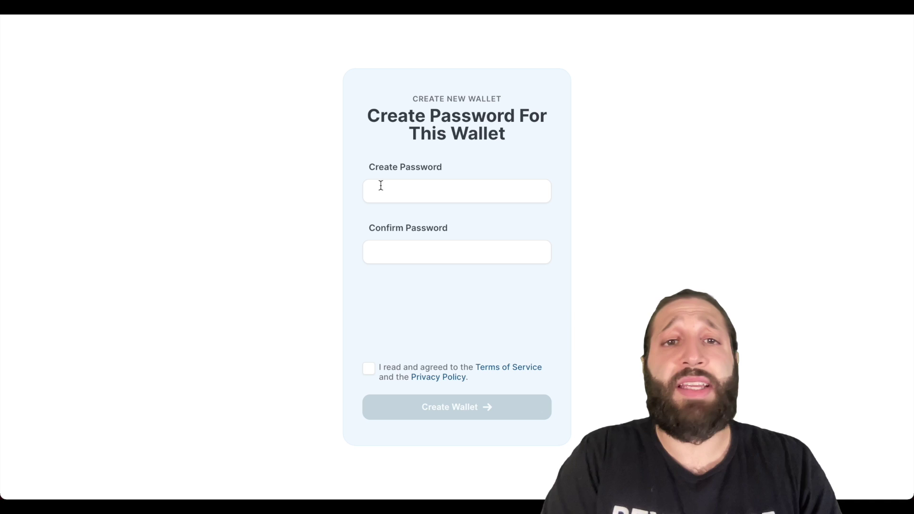
Enter a wallet password, confirm it with a matching entry, and accept the Terms of Service and Privacy Policy
left_click(406, 188)
type("aaaaa")
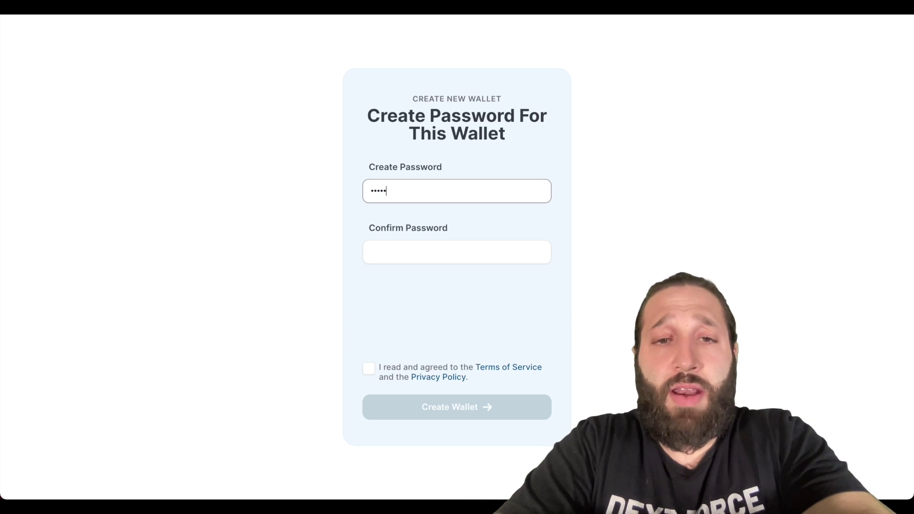
type("aaaaaa")
left_click(371, 252)
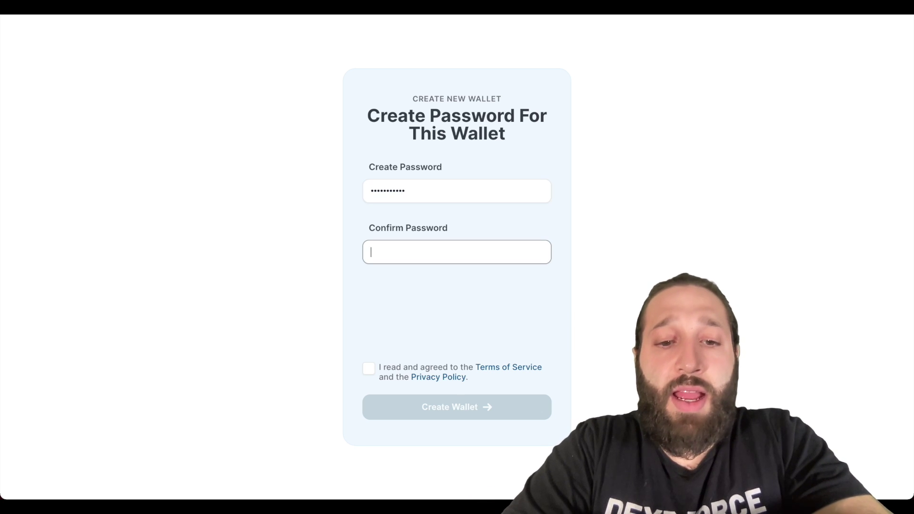
type("aaaaaaaa")
key("ctrl+a")
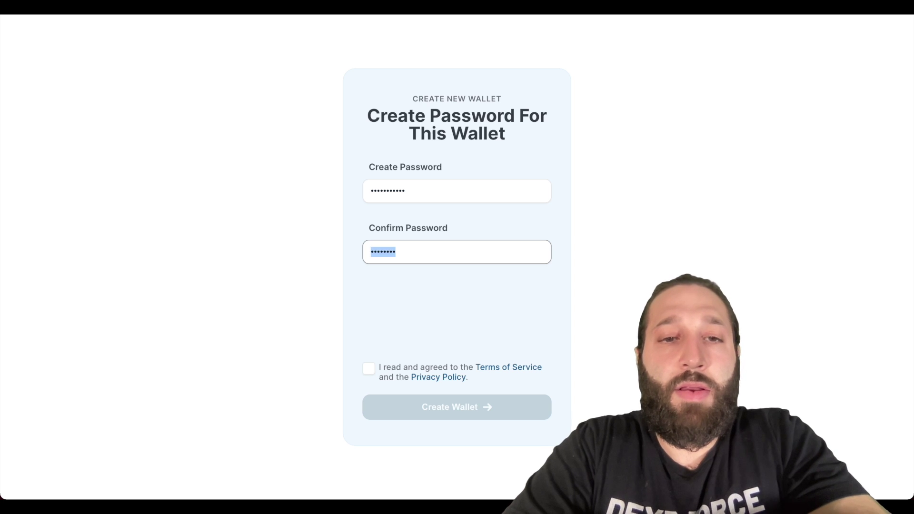
type("aaaa")
key("ctrl+a")
type("aaaa")
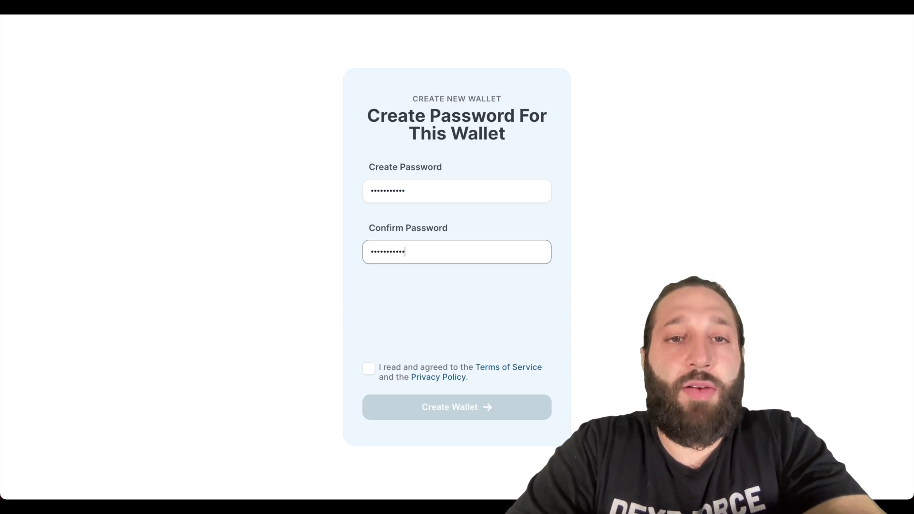
key("Tab")
left_click(369, 370)
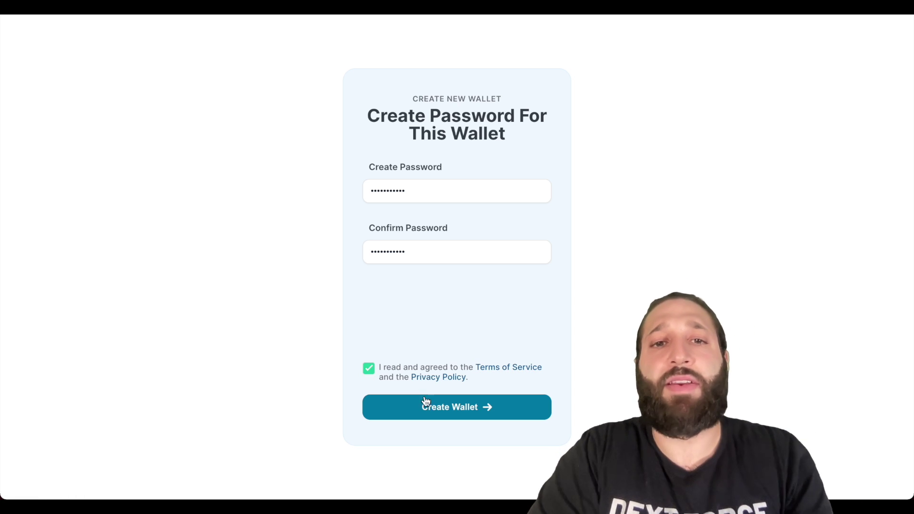
Create the wallet, then reopen the Sui Wallet extension popup
left_click(426, 402)
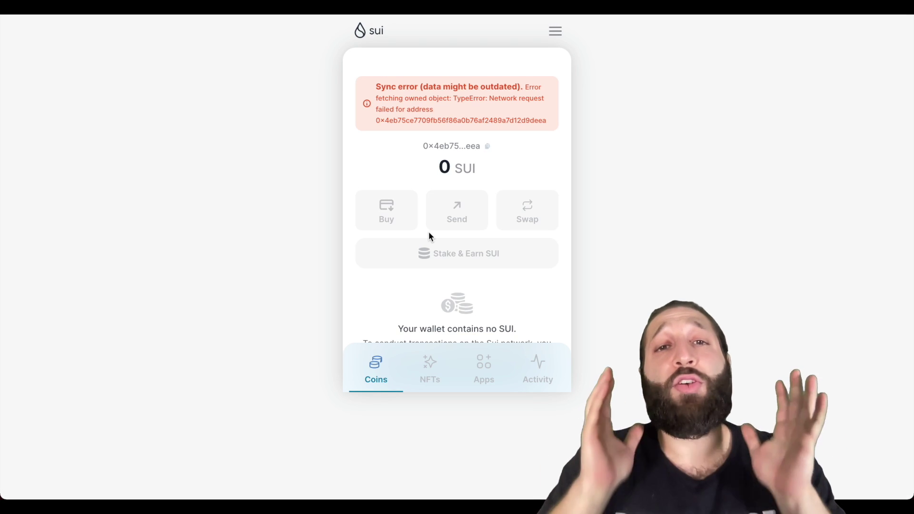
left_click(840, 7)
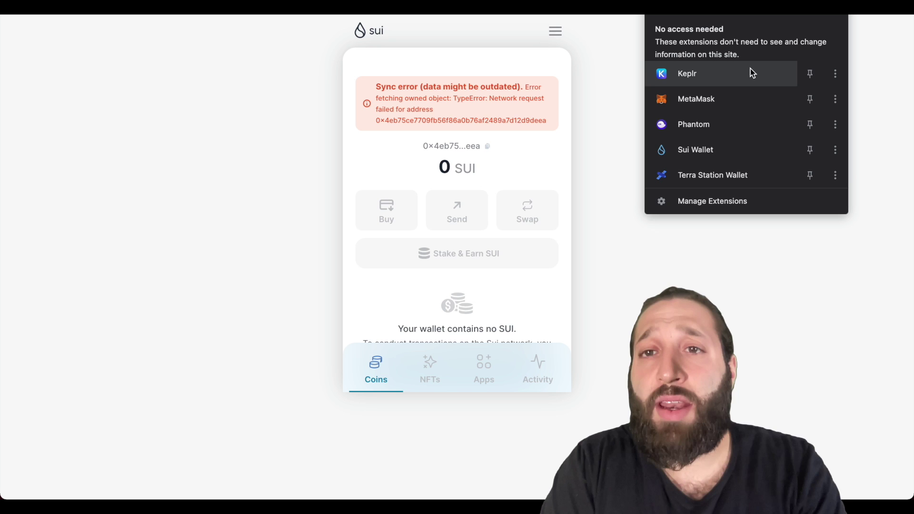
left_click(715, 153)
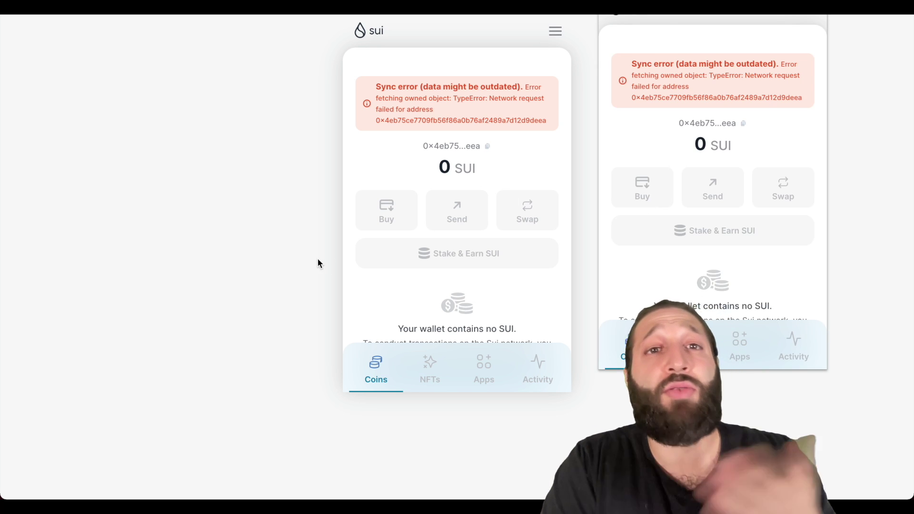
left_click(586, 69)
Switch the wallet network from Sui Devnet to Sui Testnet and request free testnet SUI tokens
left_click(557, 34)
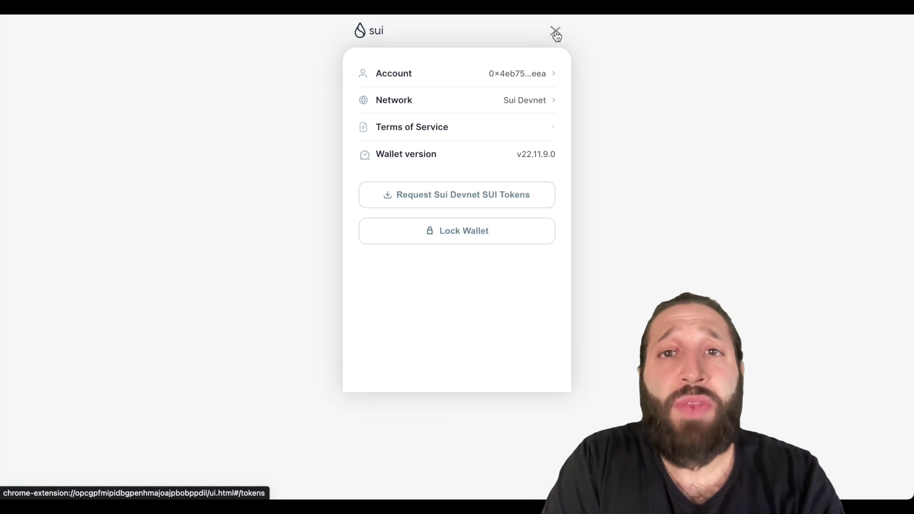
left_click(484, 98)
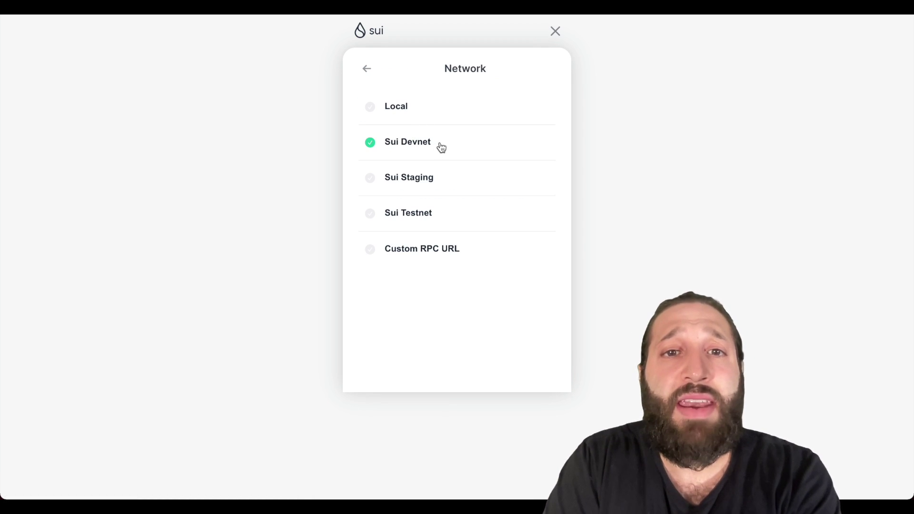
left_click(422, 222)
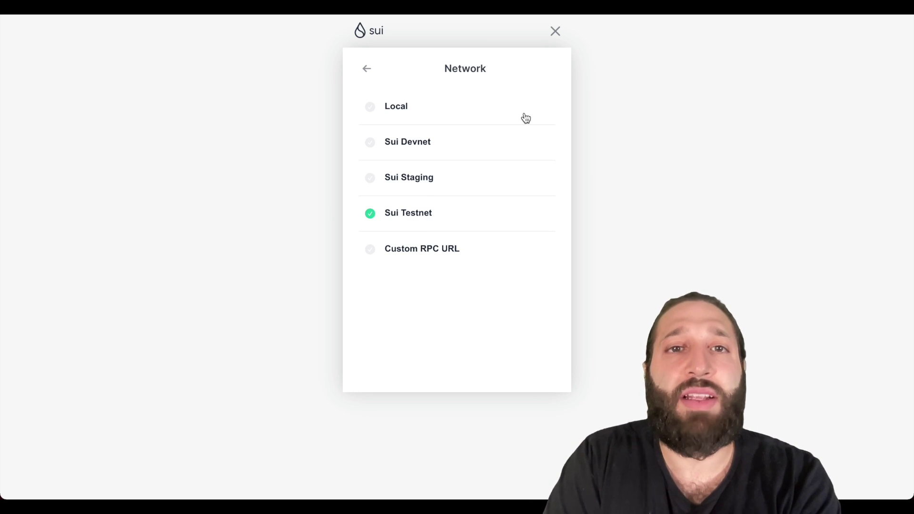
left_click(369, 69)
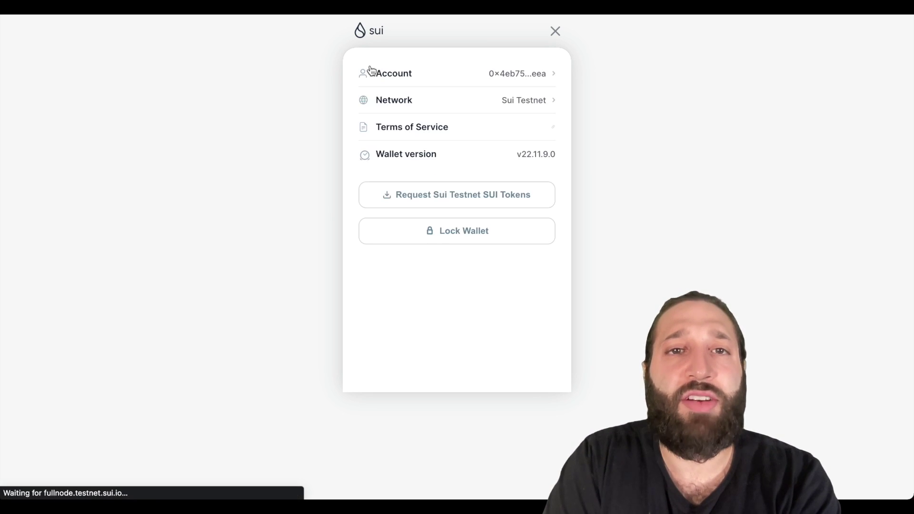
left_click(556, 32)
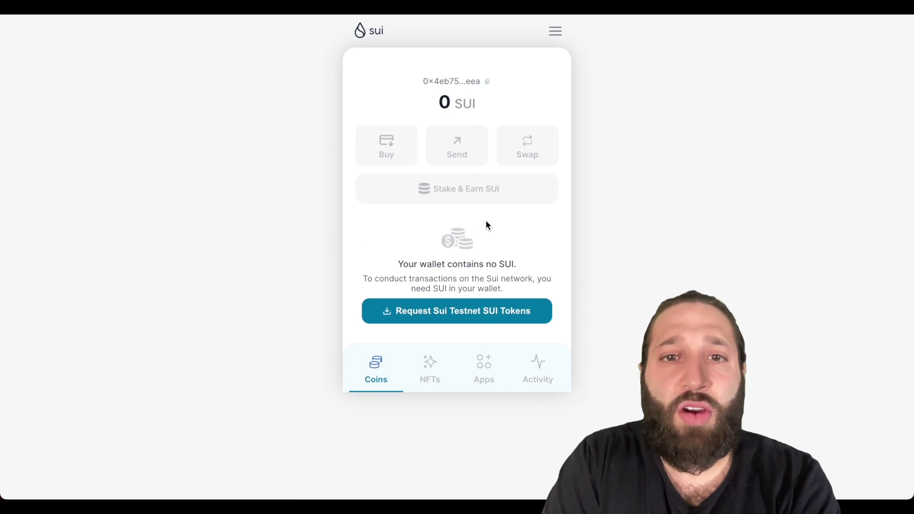
left_click(492, 308)
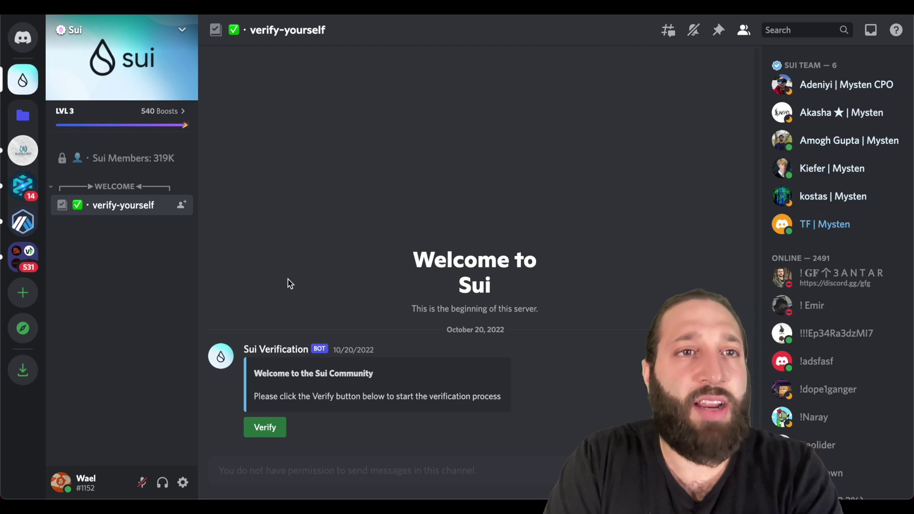
Start verification in the Sui server's verify-yourself channel to bring up the captcha
left_click(267, 428)
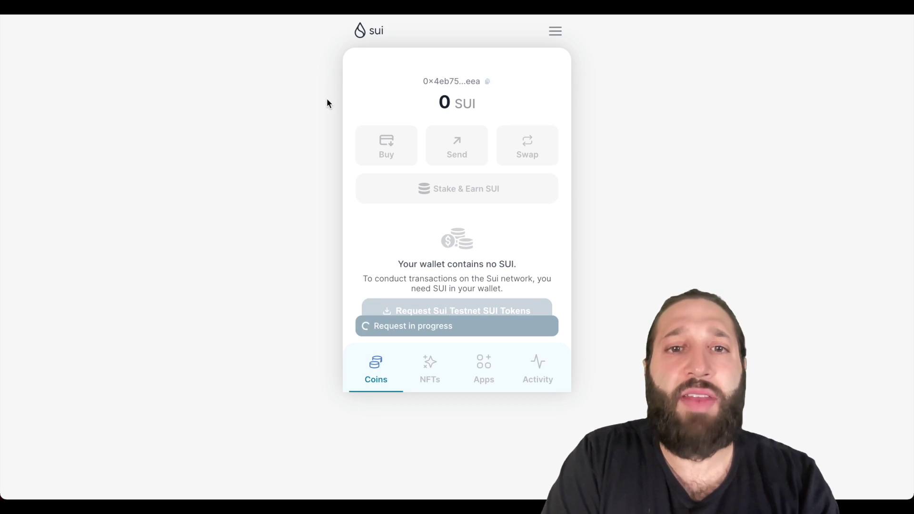
scroll(420, 237, "down", 1)
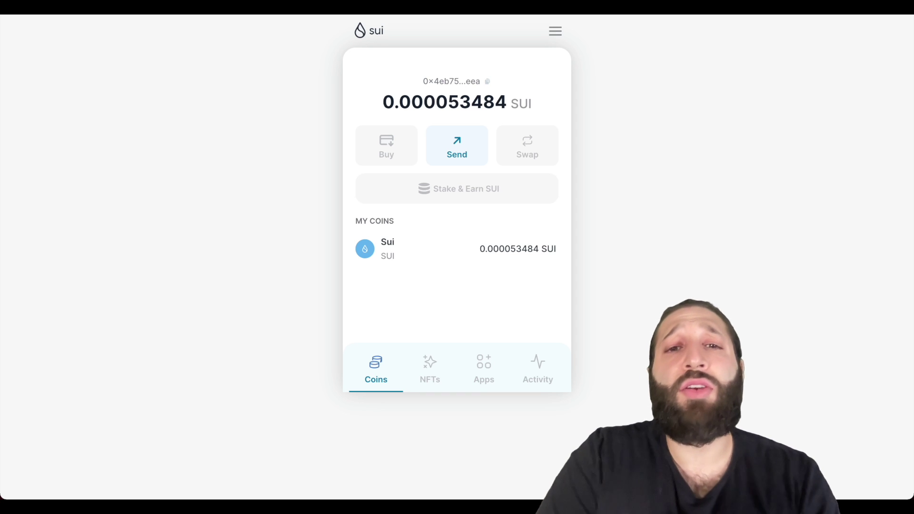
Mint several Example NFTs from the Apps tab's playground
left_click(490, 374)
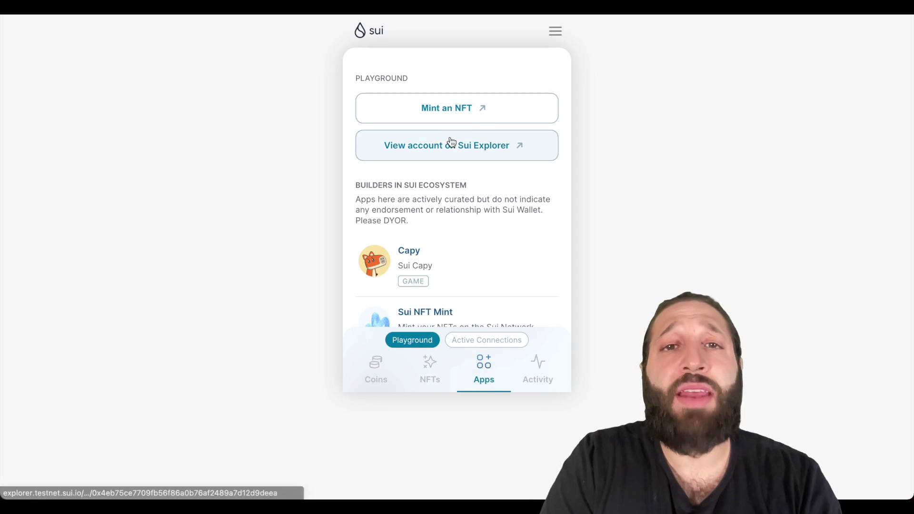
left_click(458, 121)
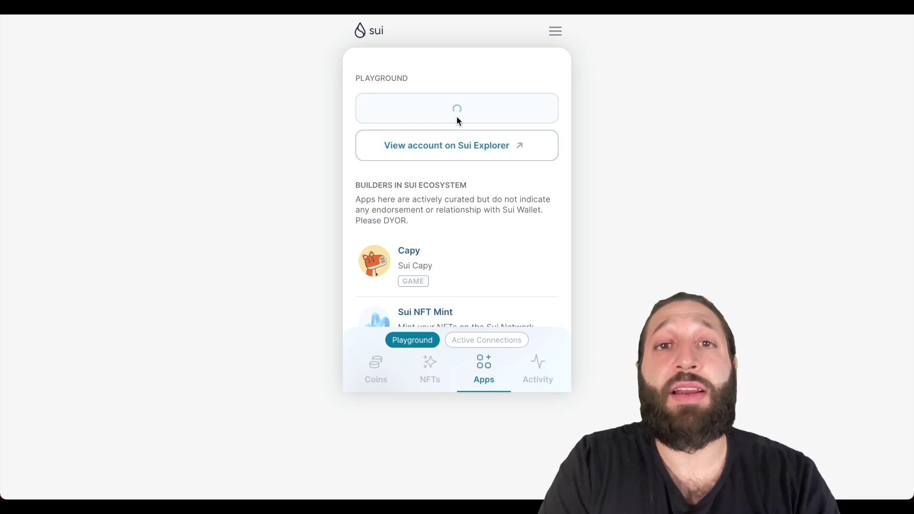
left_click(458, 122)
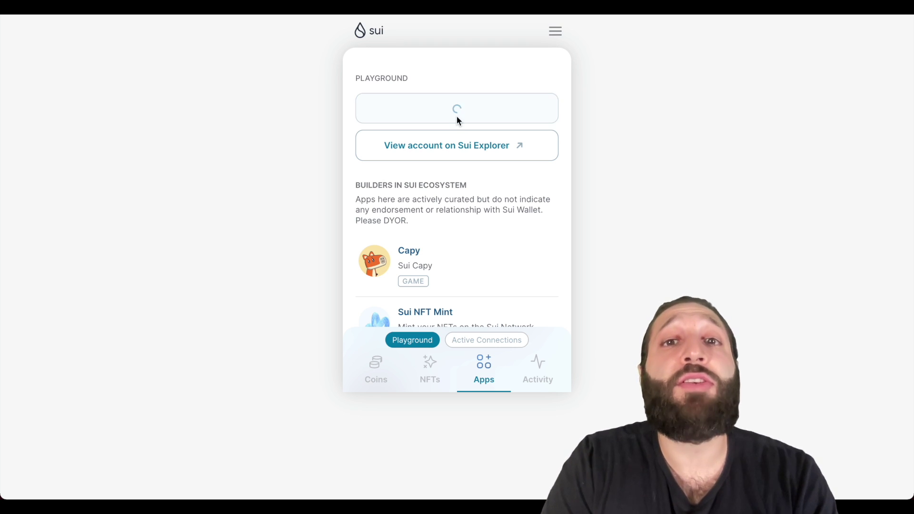
left_click(457, 118)
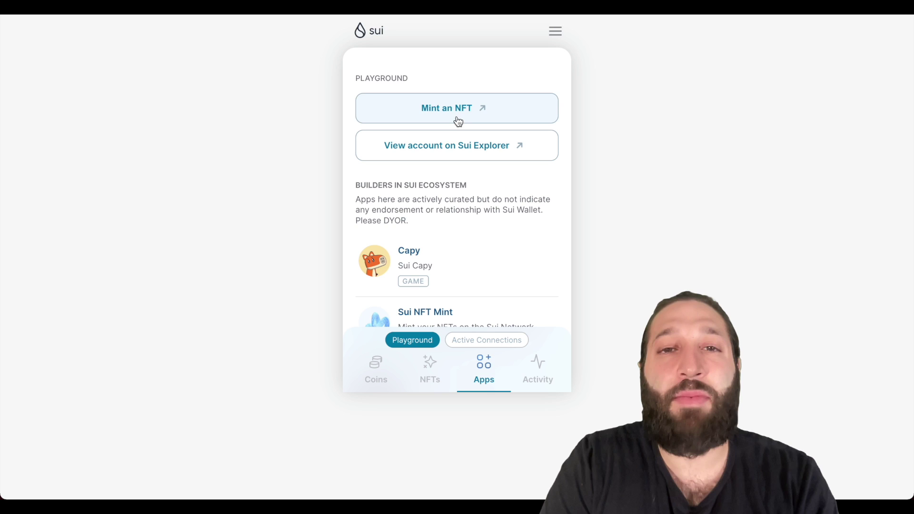
left_click(457, 117)
Browse the NFTs grid and open the first Example NFT's details
left_click(431, 379)
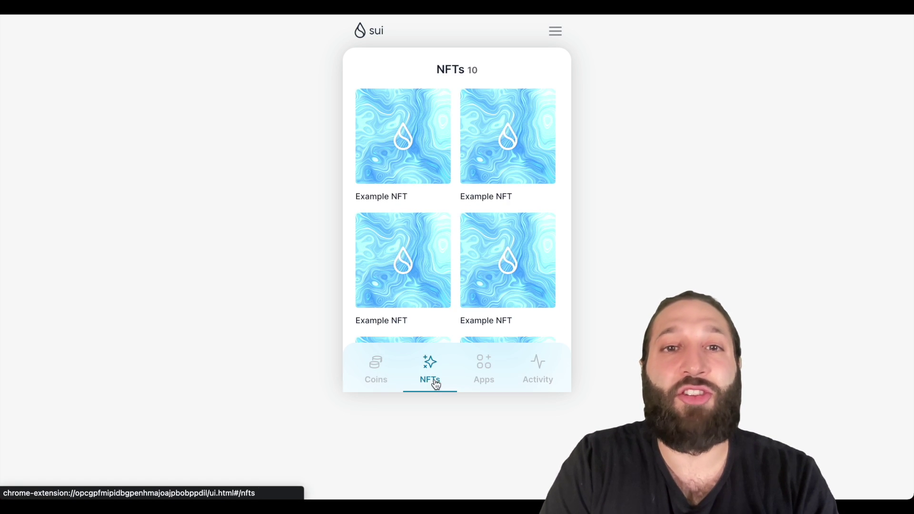
scroll(456, 162, "down", 8)
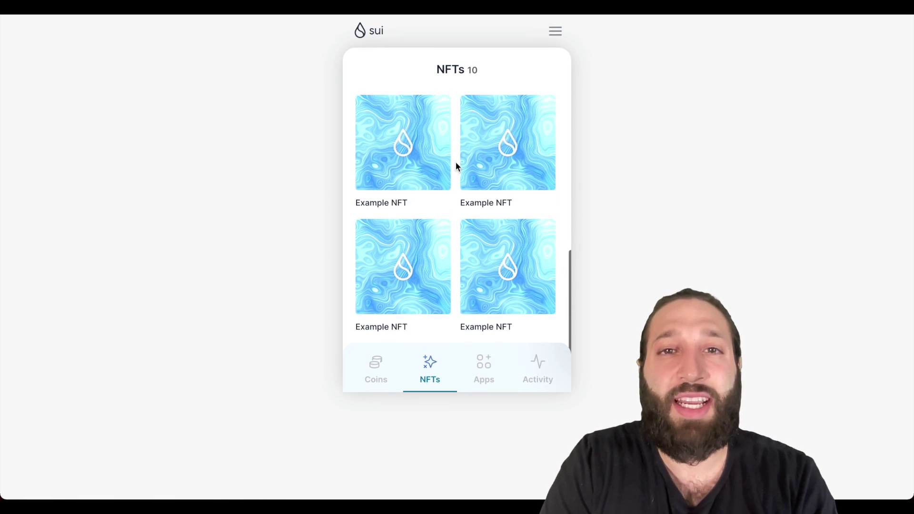
scroll(435, 163, "up", 8)
left_click(436, 163)
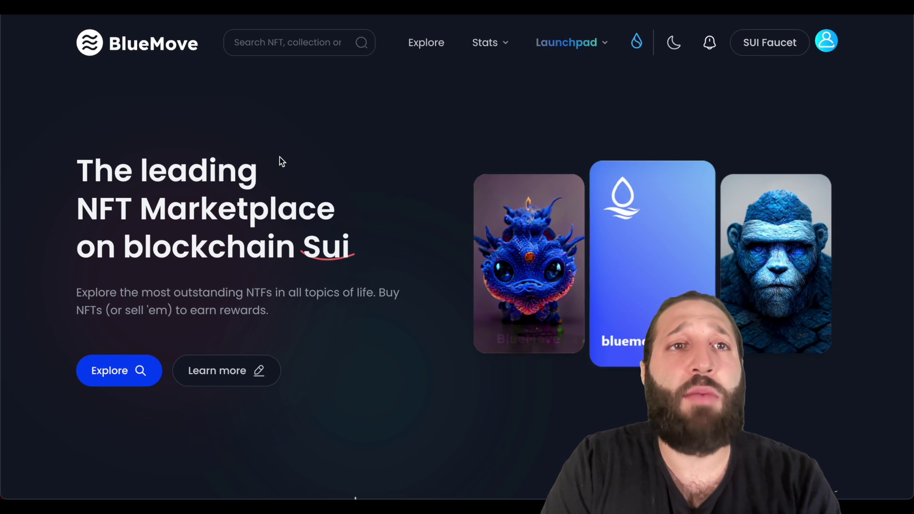
left_click(770, 51)
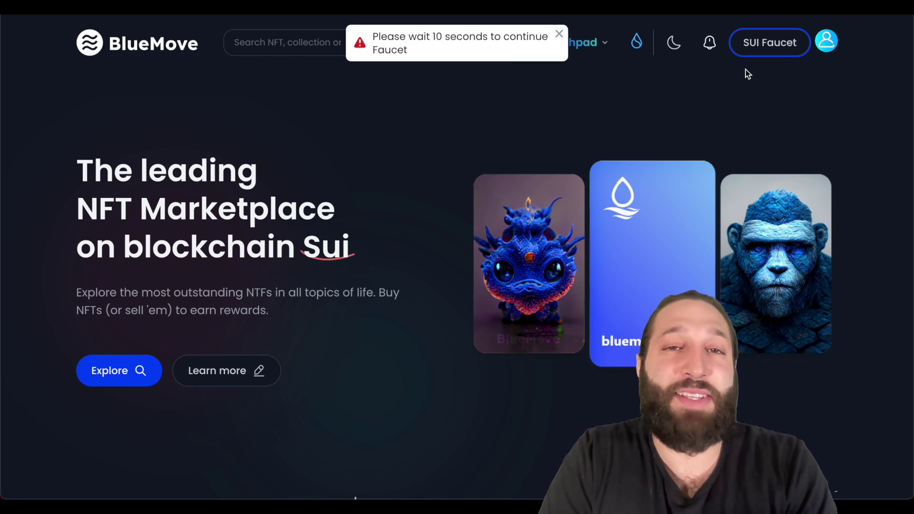
scroll(387, 157, "down", 7)
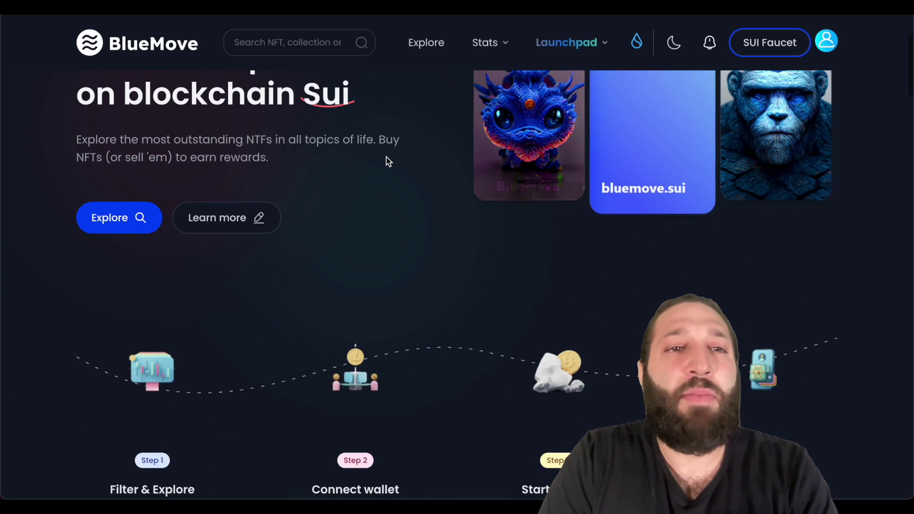
scroll(387, 154, "down", 10)
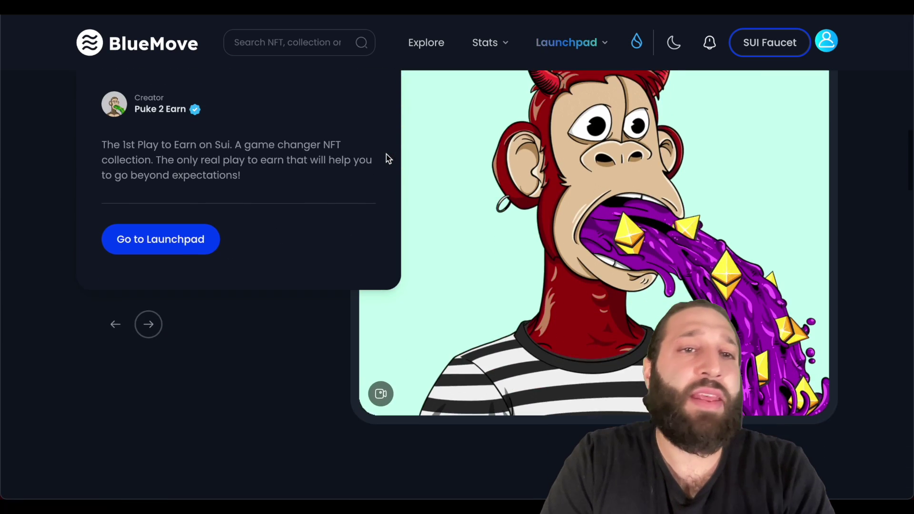
scroll(386, 154, "up", 3)
scroll(387, 159, "up", 2)
scroll(387, 159, "down", 3)
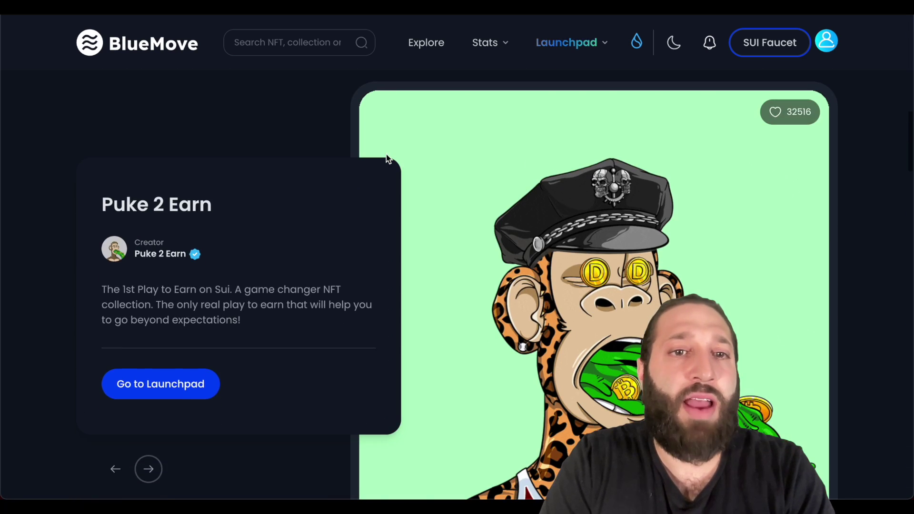
scroll(387, 154, "down", 4)
scroll(386, 155, "up", 15)
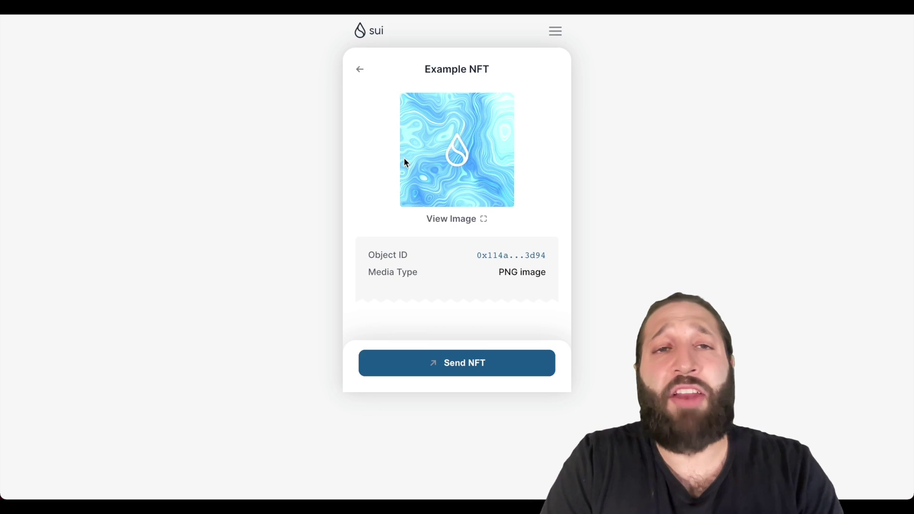
Go back to the NFT collection, open the first Example NFT, and start a Send NFT transfer
left_click(360, 69)
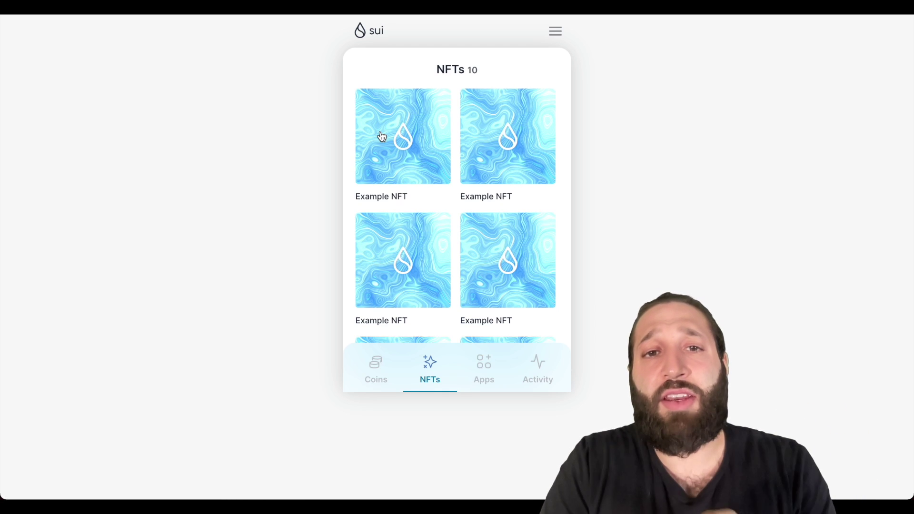
scroll(432, 229, "down", 2)
scroll(432, 229, "up", 2)
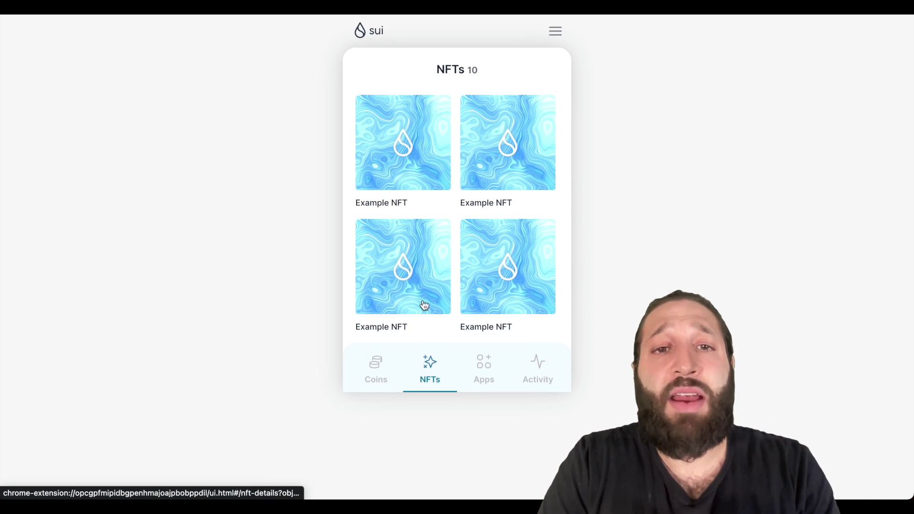
scroll(421, 300, "down", 1)
left_click(404, 203)
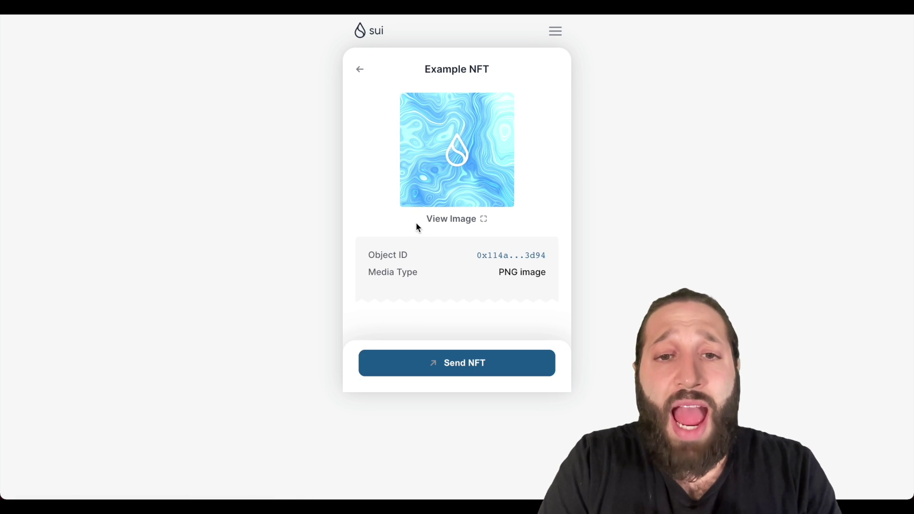
left_click(454, 362)
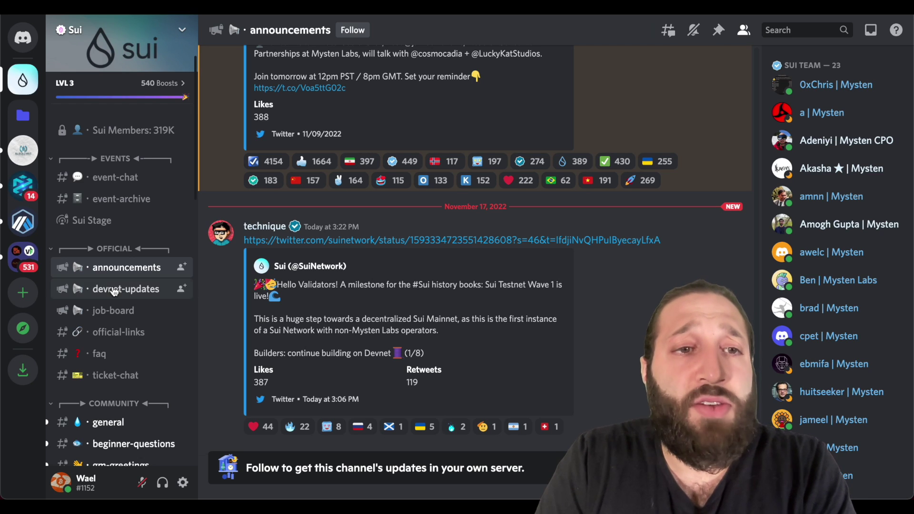
Open #devnet-faucet under Developers and select a wallet address from a !faucet request
scroll(142, 266, "down", 12)
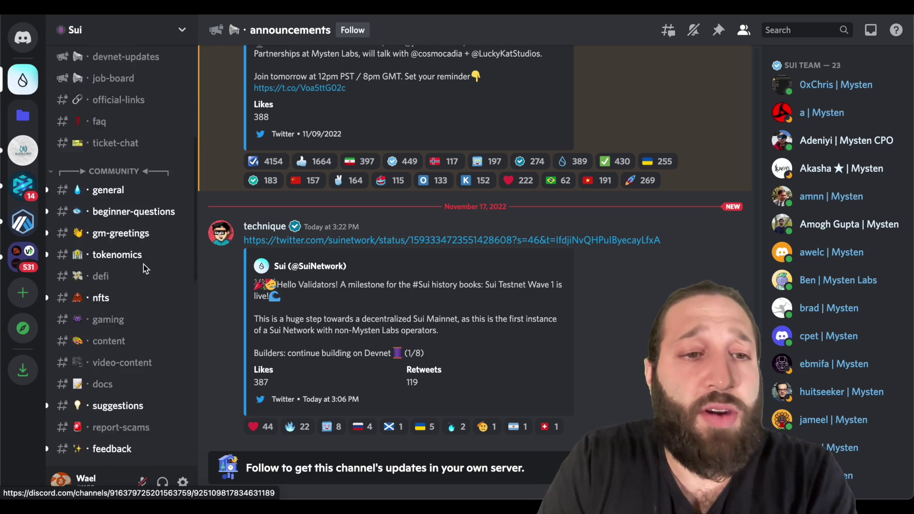
scroll(145, 269, "down", 1)
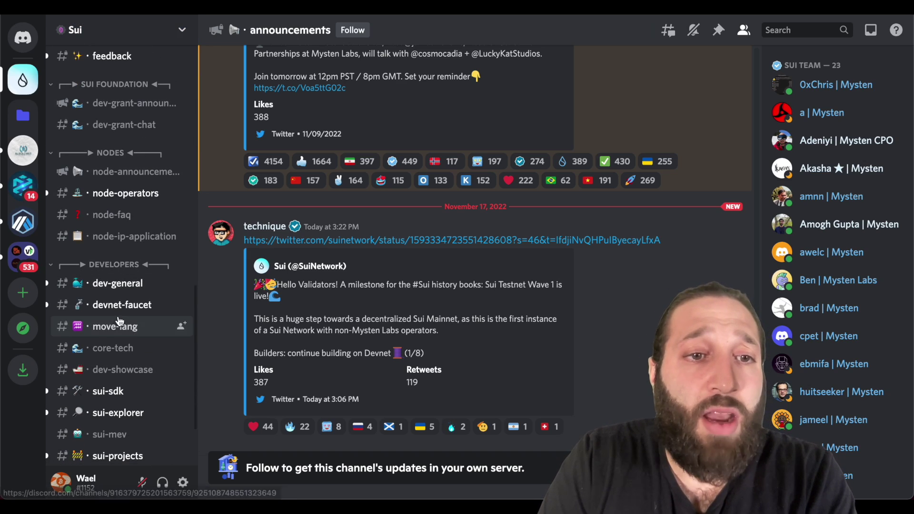
left_click(118, 308)
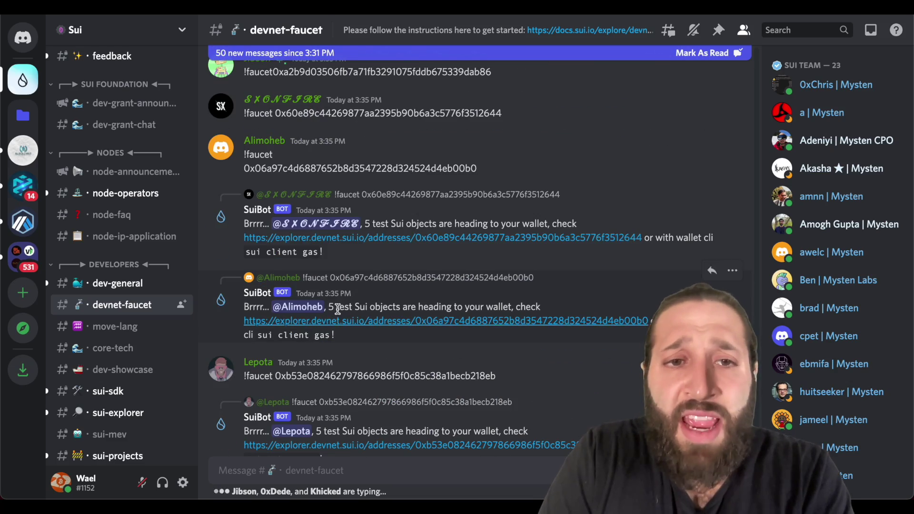
double_click(363, 171)
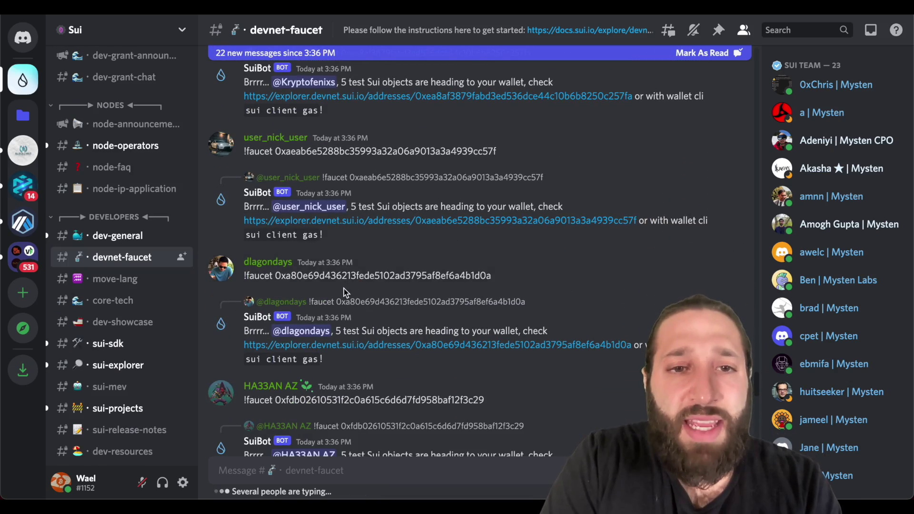
double_click(344, 276)
key("ctrl+c")
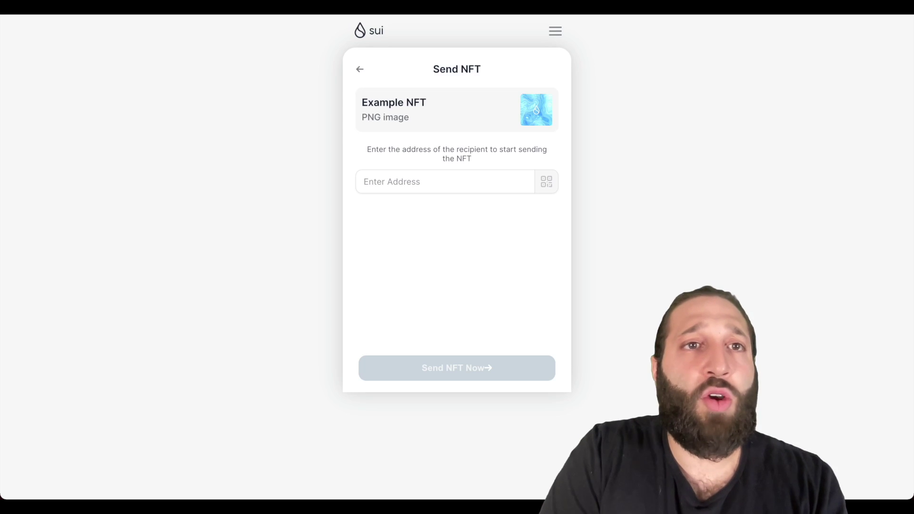
Paste the faucet user's address as recipient, send the Example NFT, and dismiss the receipt
left_click(421, 180)
key("ctrl+v")
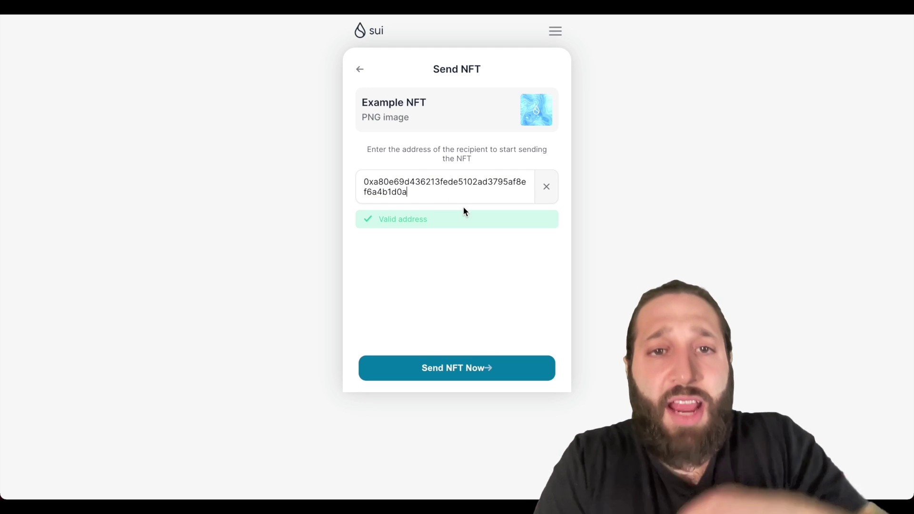
left_click(474, 367)
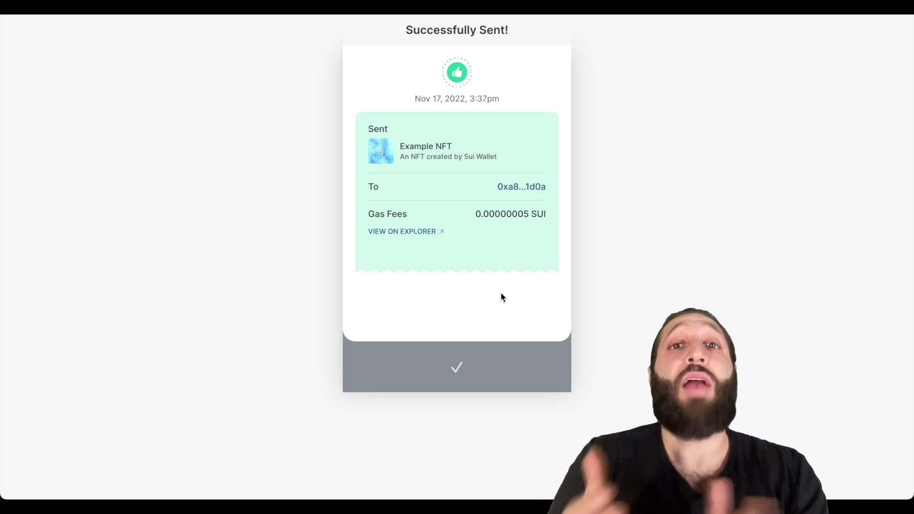
left_click(457, 368)
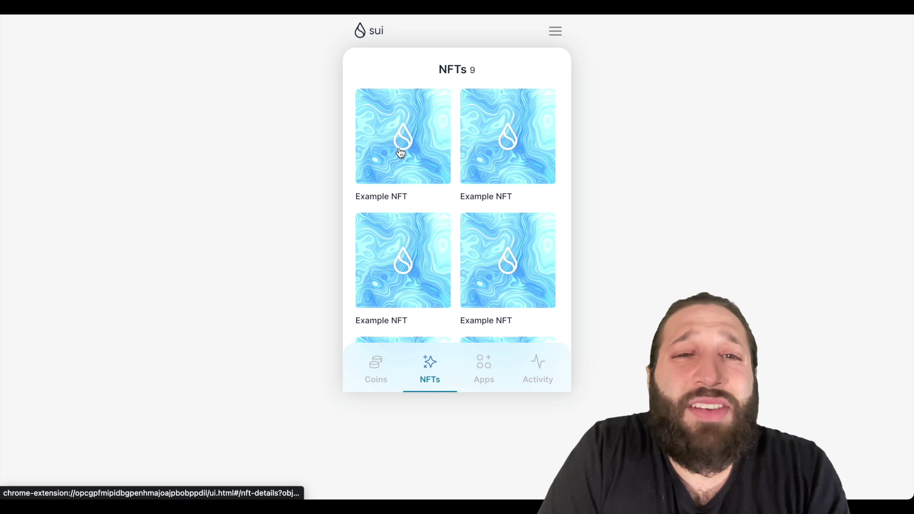
Open the last Example NFT's details and select another faucet user's wallet address
scroll(467, 205, "down", 8)
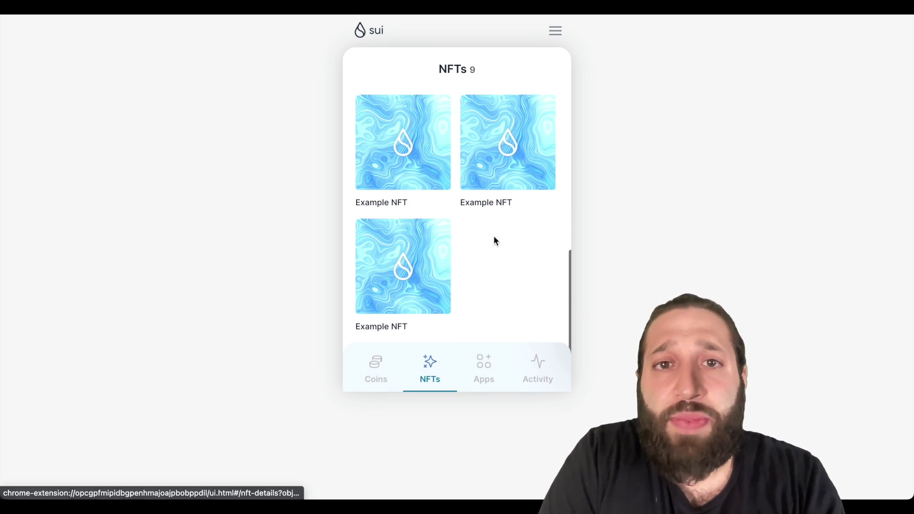
left_click(411, 276)
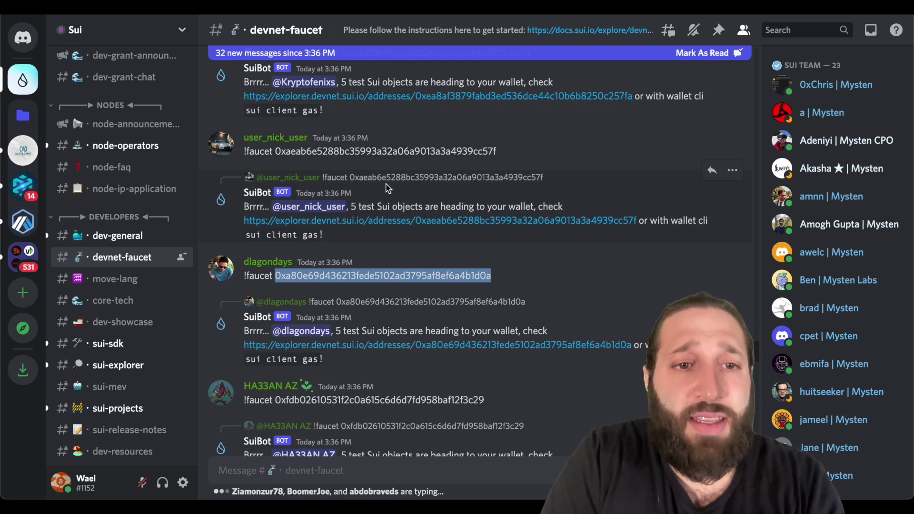
scroll(381, 280, "down", 4)
double_click(334, 329)
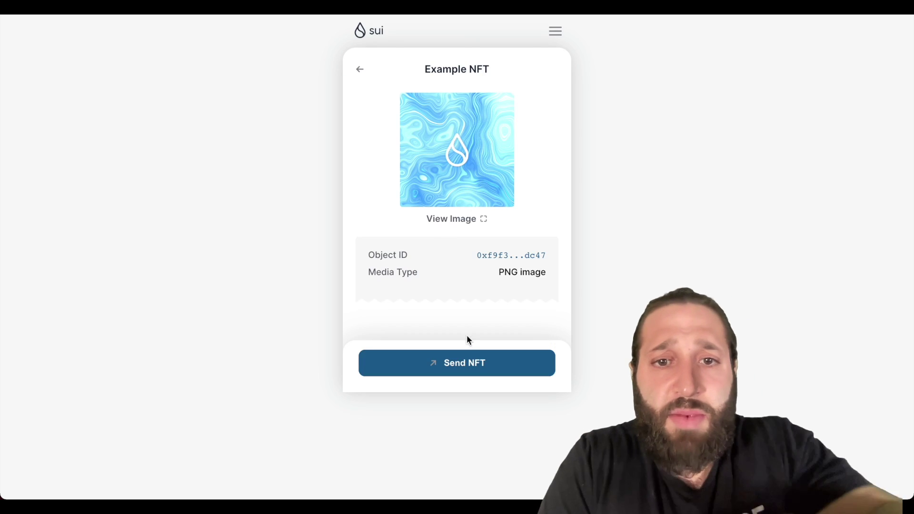
Send this Example NFT to the pasted faucet address and dismiss the transfer receipt
left_click(468, 360)
key("ctrl+v")
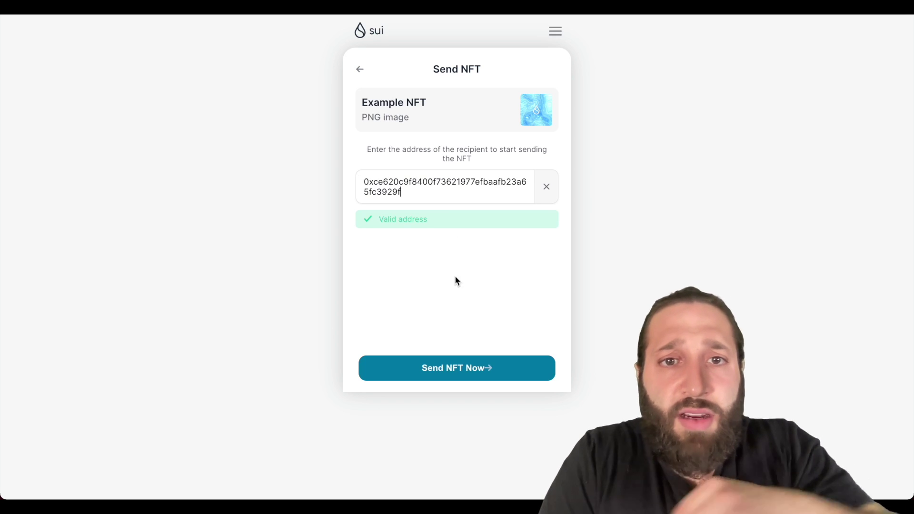
left_click(473, 368)
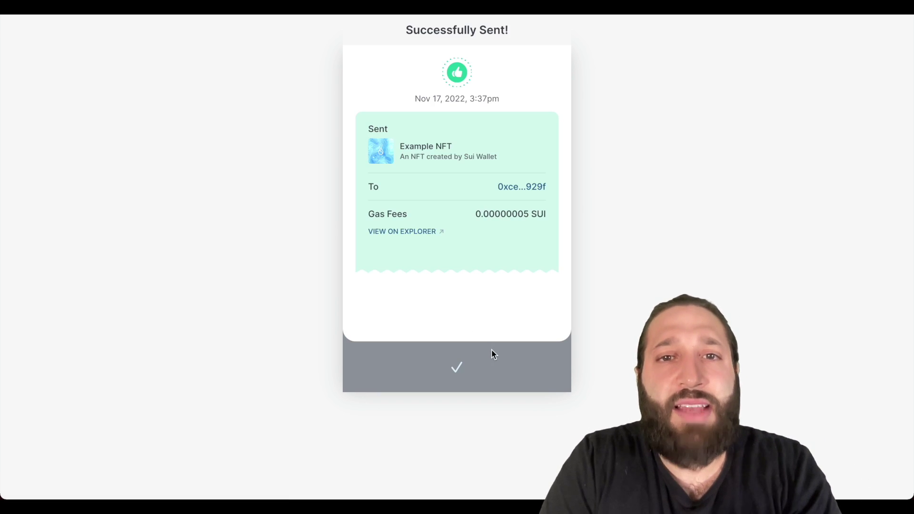
left_click(468, 362)
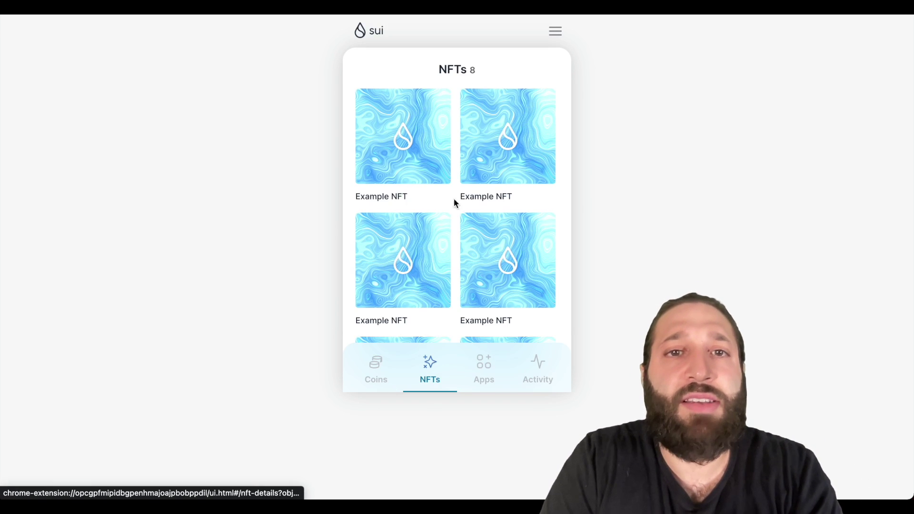
Start a new SUI transfer from the Coins tab, ready to enter the amount
left_click(376, 370)
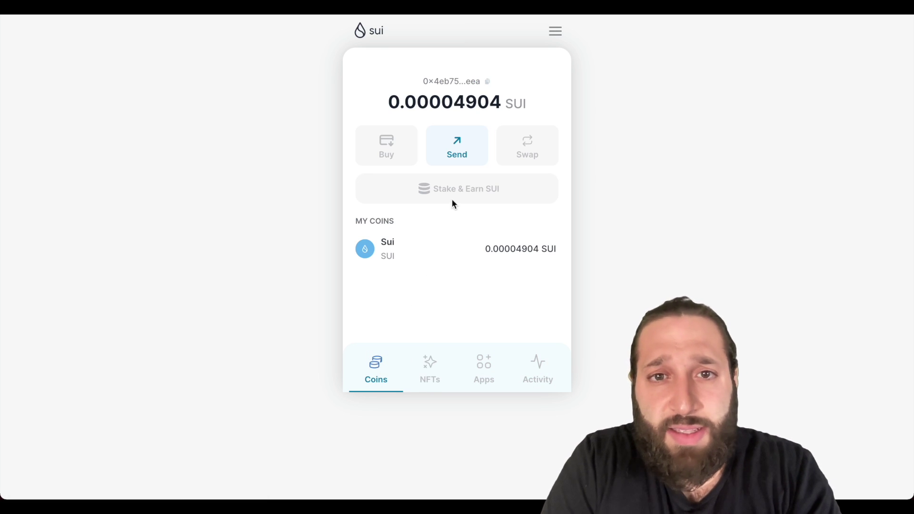
left_click(468, 150)
left_click(449, 158)
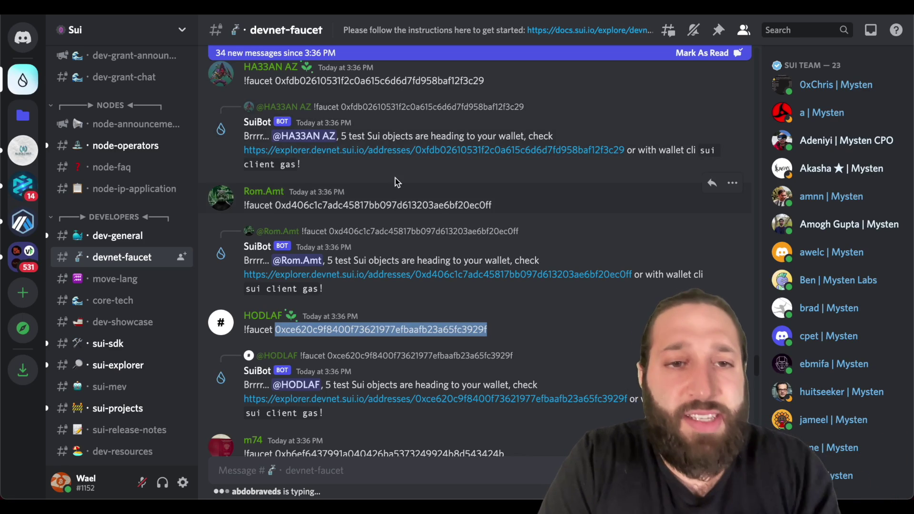
Select another faucet requester's wallet address in devnet-faucet for copying
scroll(396, 178, "down", 15)
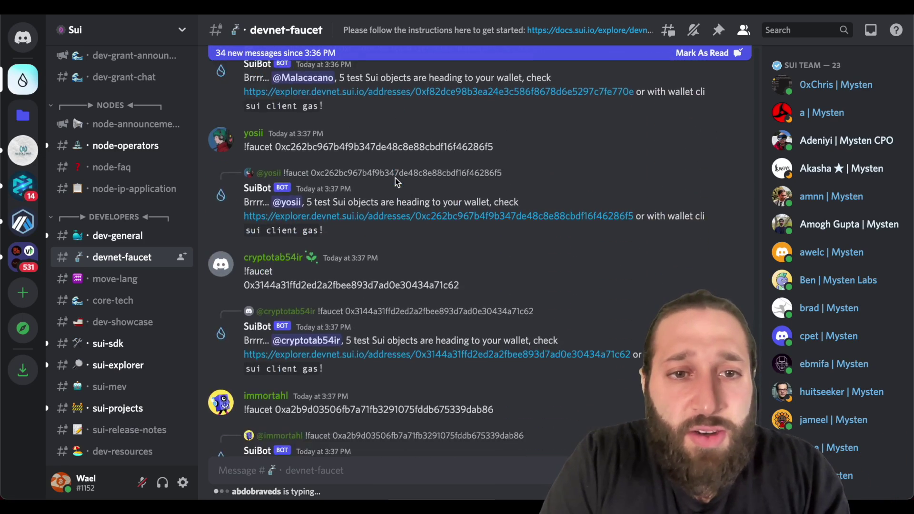
double_click(355, 241)
key("ctrl+c")
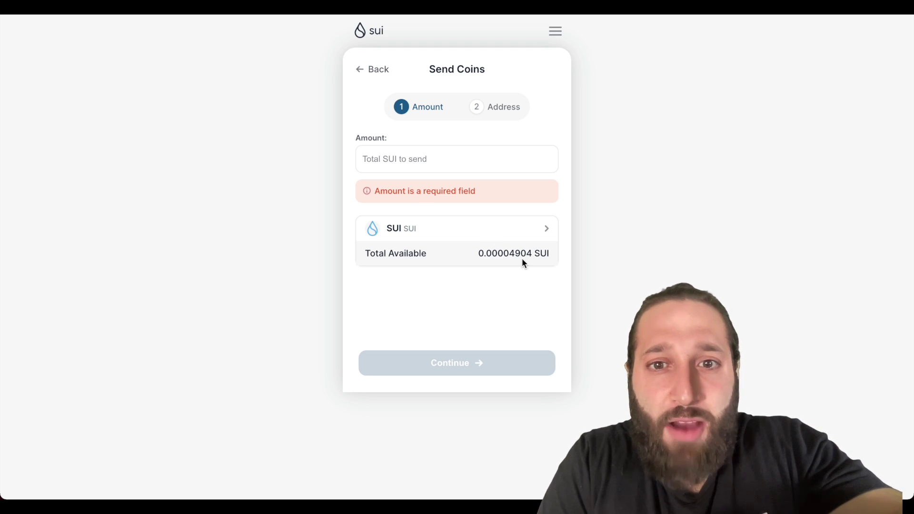
Send 0.0000001 SUI to the pasted faucet address and close the success receipt
type("0.")
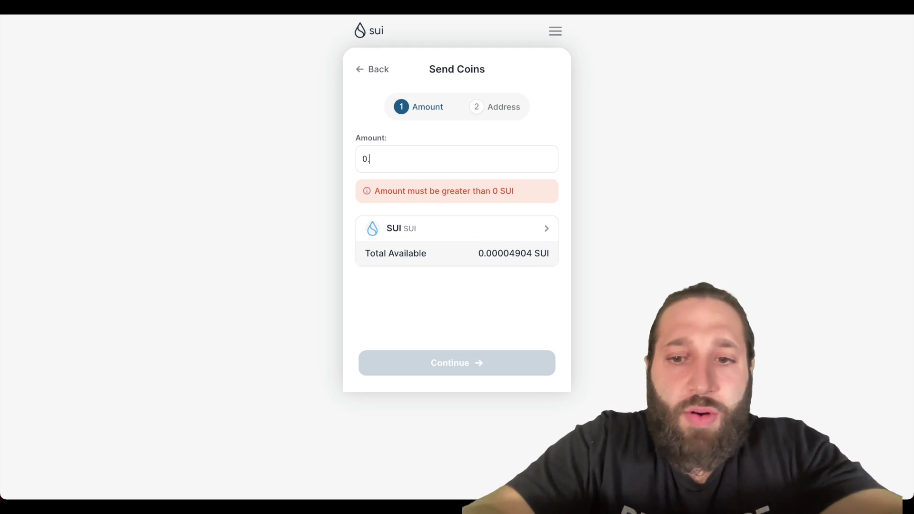
type("000")
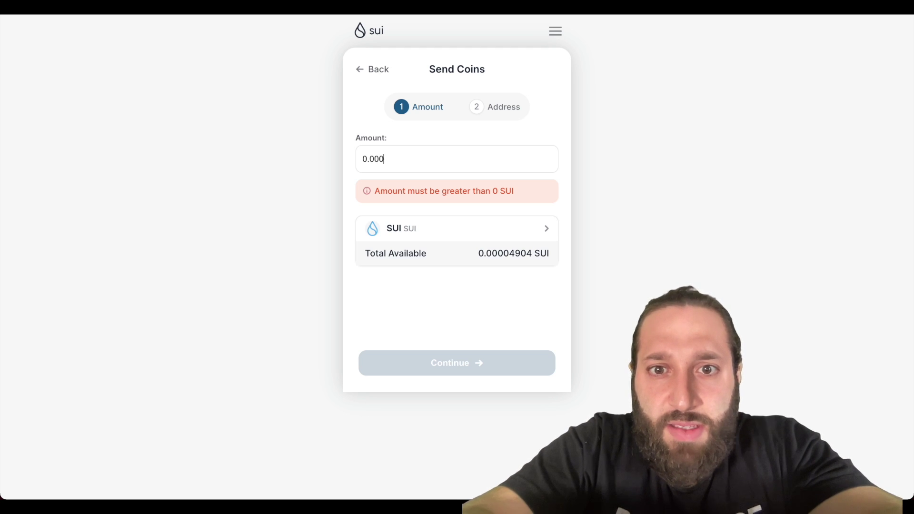
type("0001")
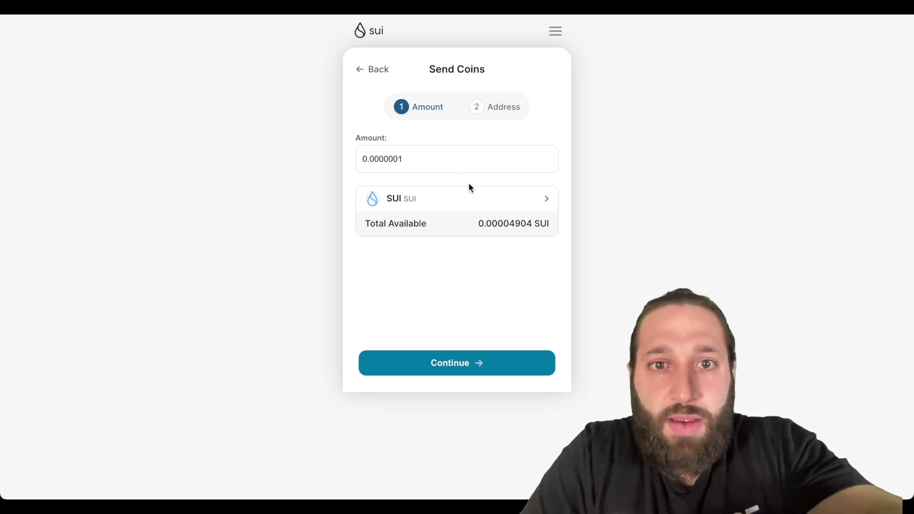
left_click(475, 362)
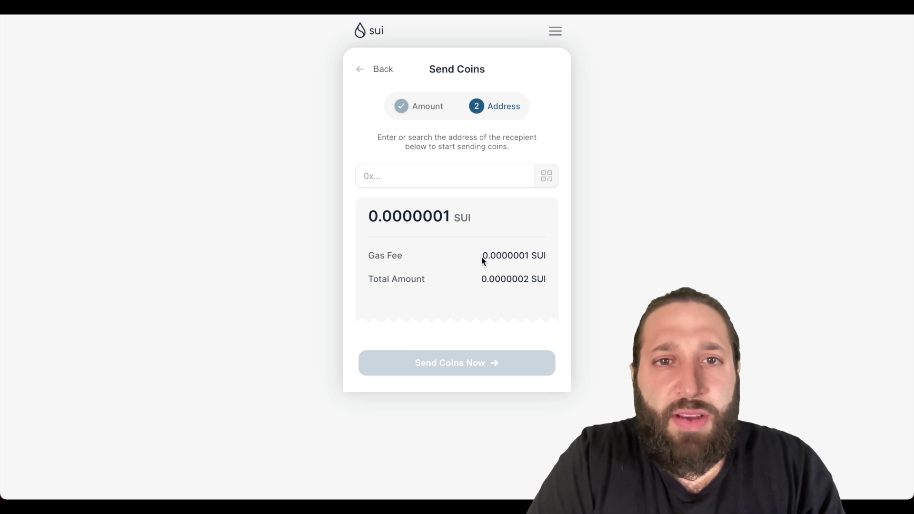
key("ctrl+v")
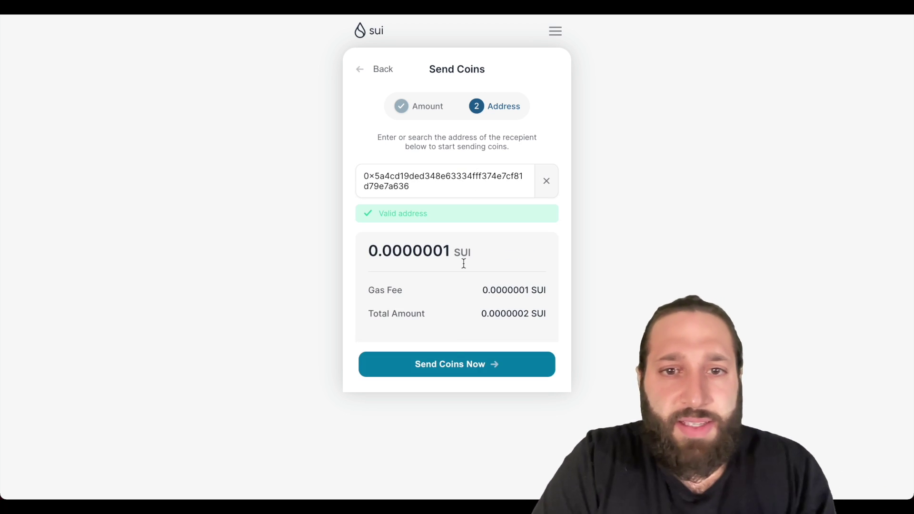
left_click(453, 365)
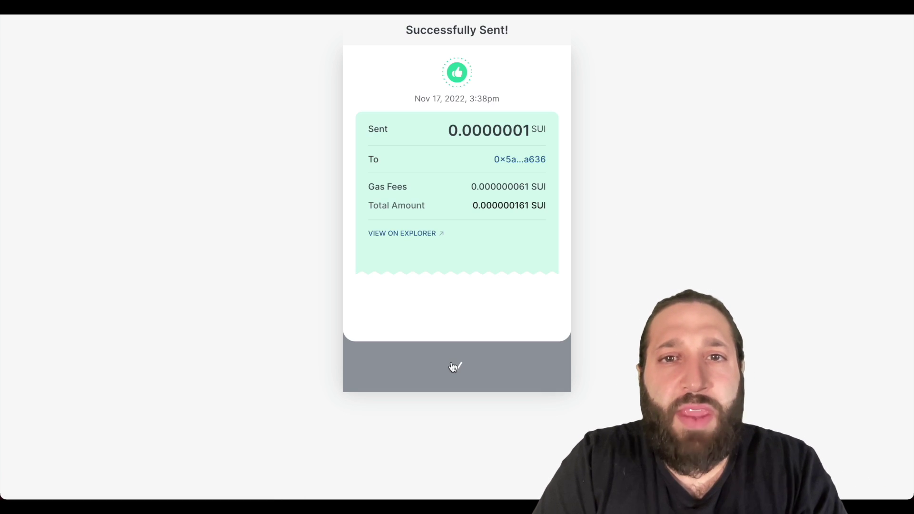
left_click(459, 367)
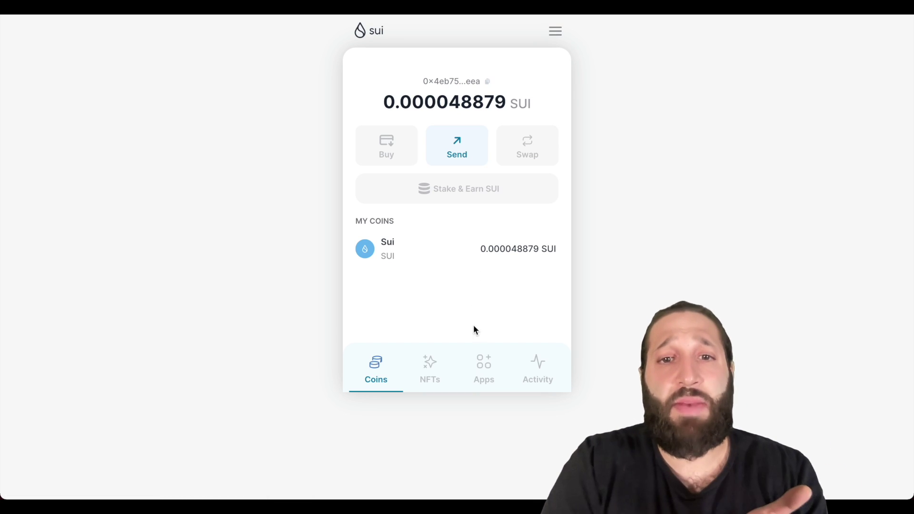
Try minting an example NFT from the Playground (it fails for gas), then check BlueMove's profile menu
left_click(484, 370)
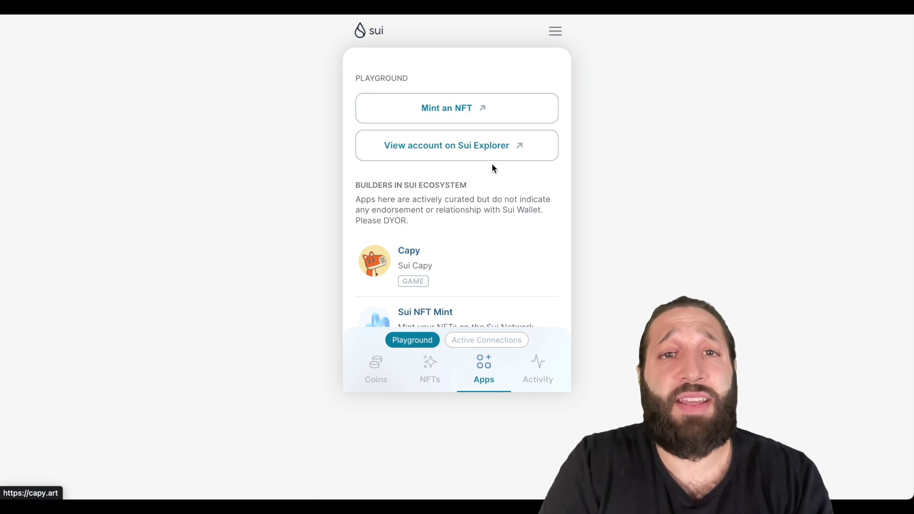
left_click(479, 119)
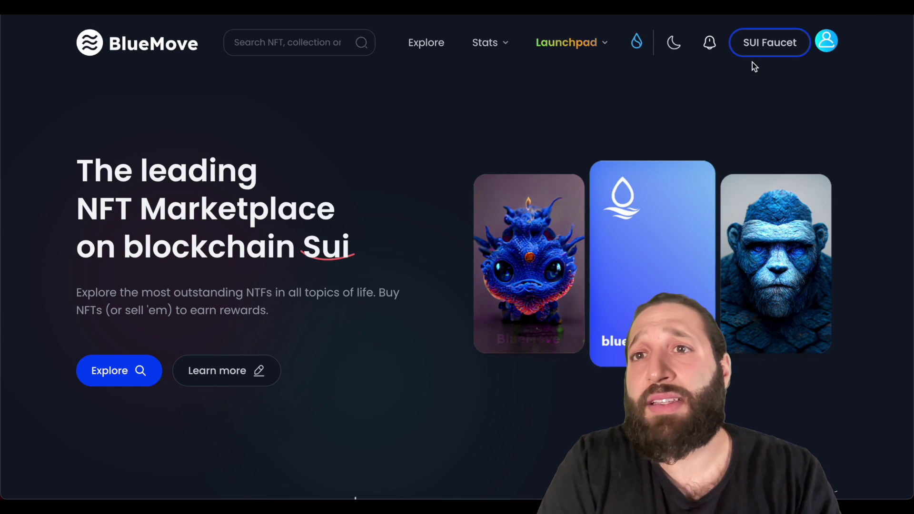
left_click(822, 48)
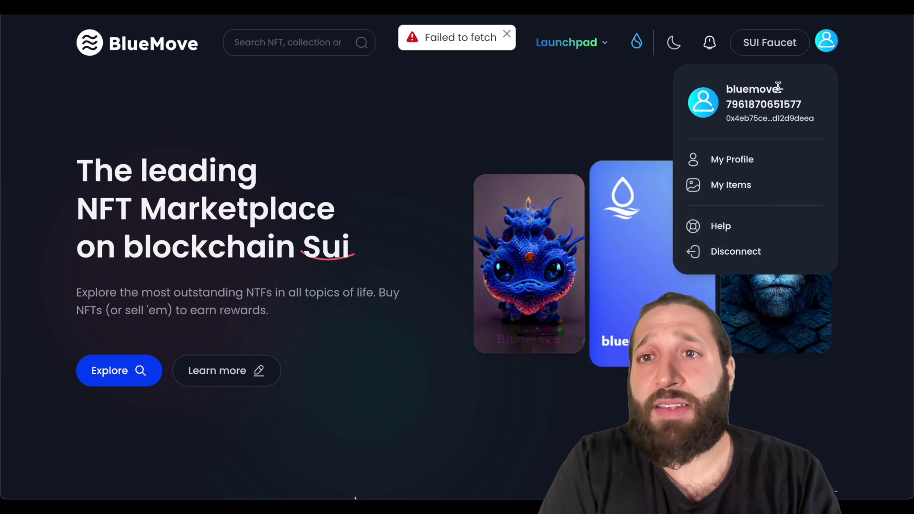
left_click(620, 115)
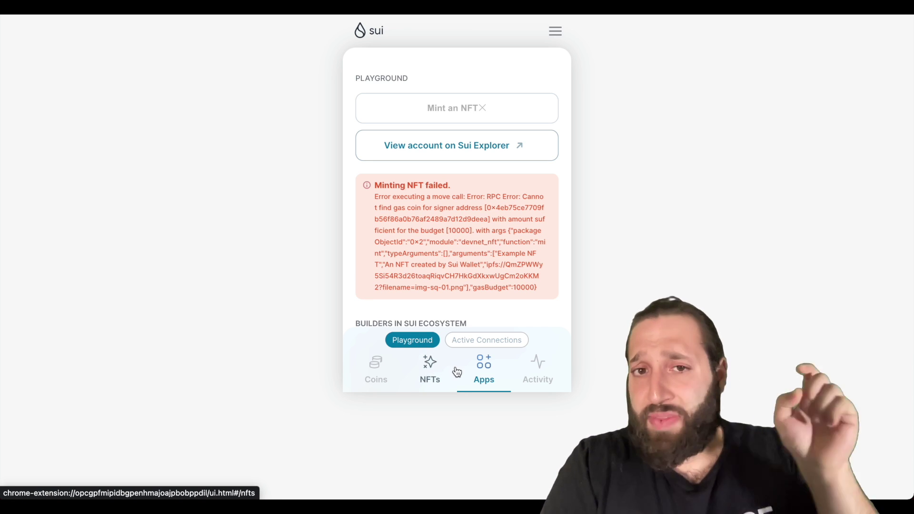
Scroll through the Builders in Sui Ecosystem list covering Capy, Sui NFT Mint, Got Beef?, Ethos 2048 and Keepsake
scroll(499, 246, "down", 6)
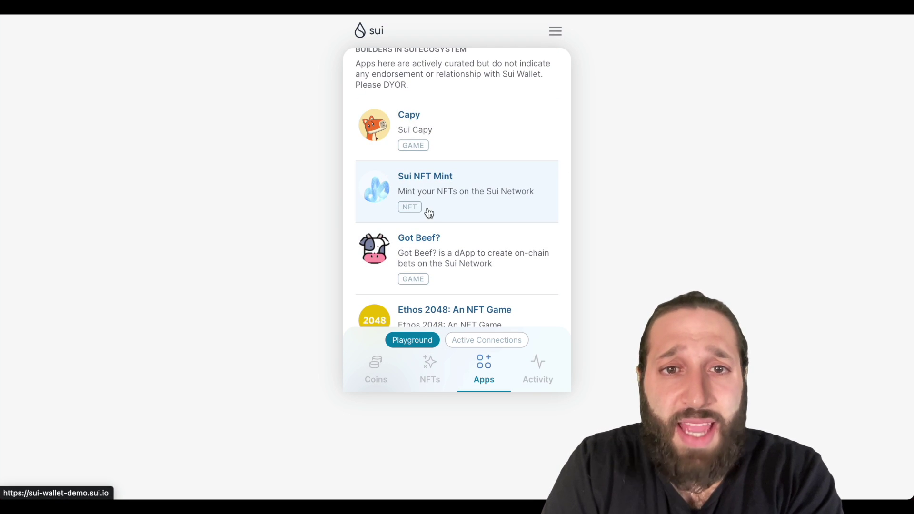
scroll(484, 210, "down", 1)
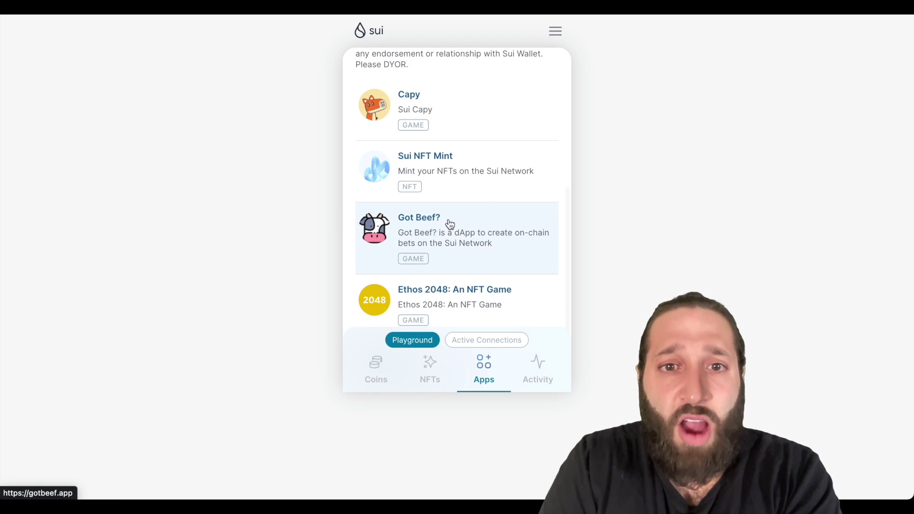
scroll(450, 227, "down", 2)
scroll(436, 109, "up", 1)
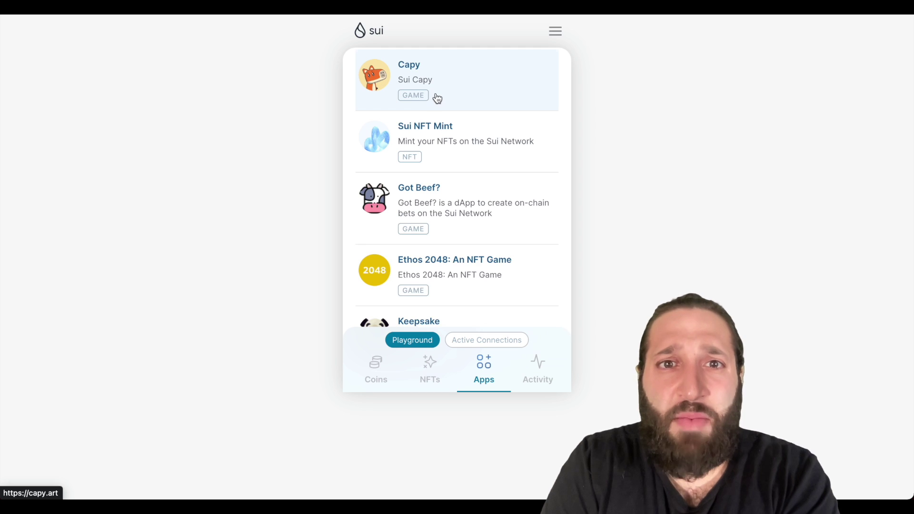
scroll(434, 96, "up", 2)
scroll(458, 147, "down", 4)
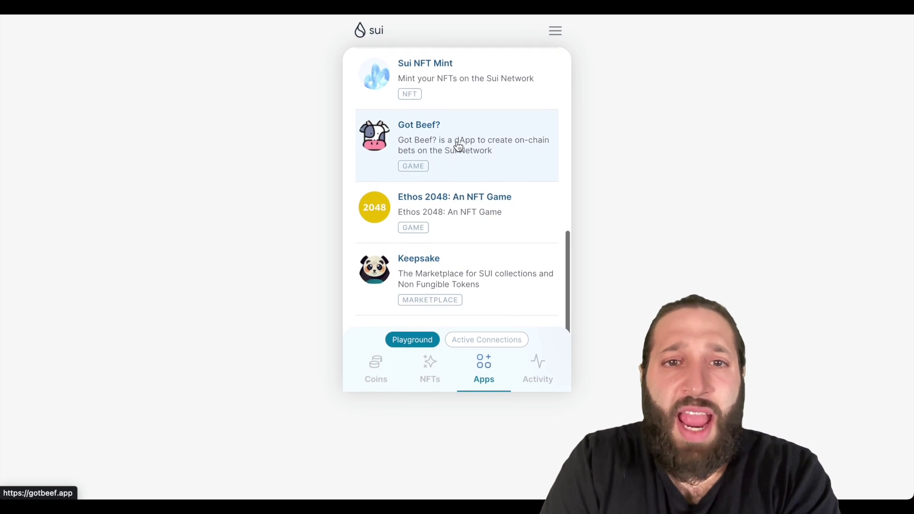
scroll(459, 146, "up", 2)
scroll(458, 145, "up", 13)
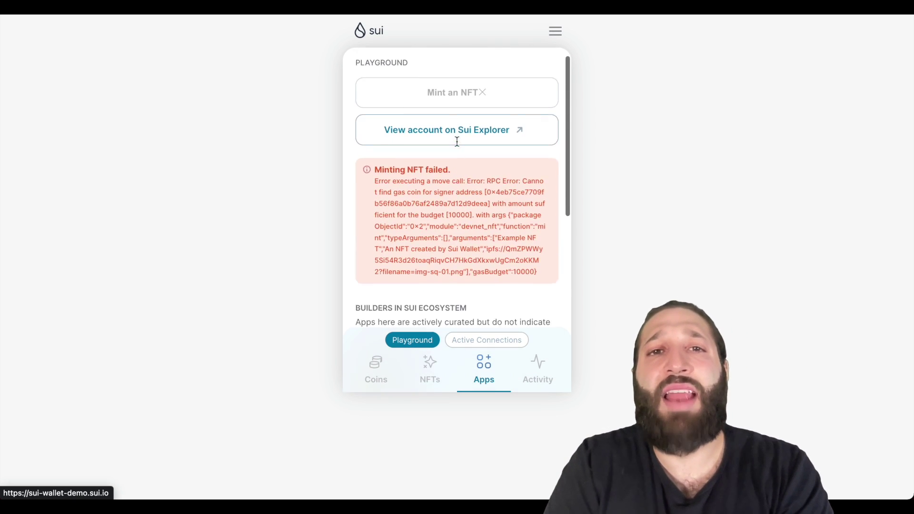
scroll(509, 129, "down", 2)
scroll(509, 128, "down", 10)
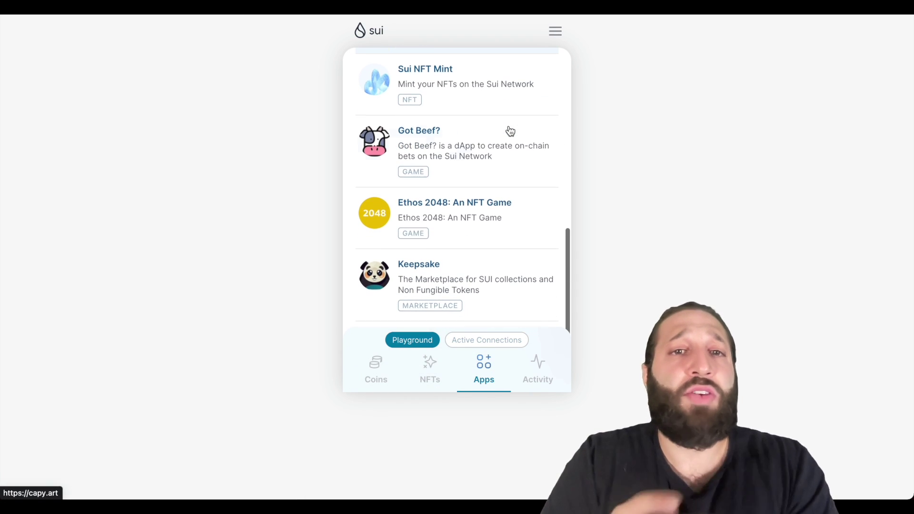